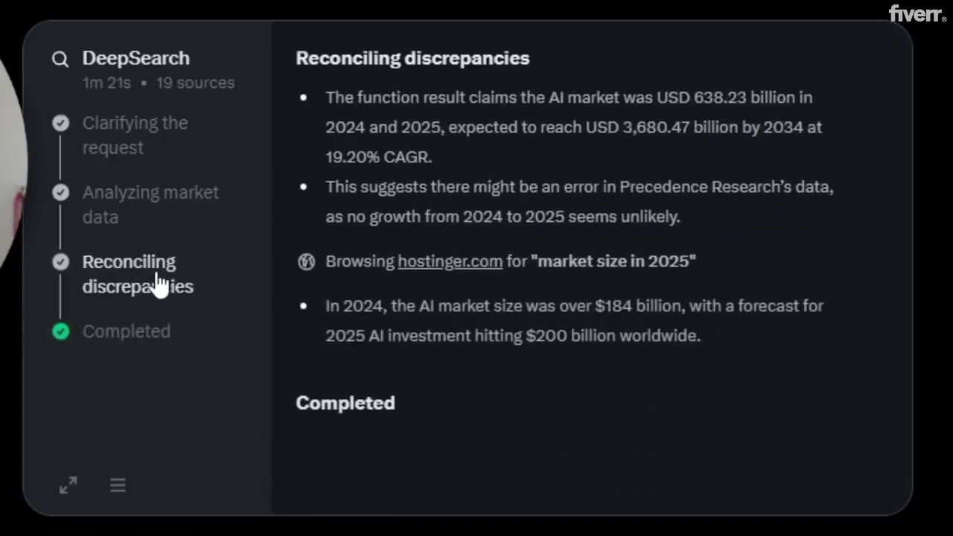
Read through the DeepSearch reasoning, key points and market size comparison table in the AI market trend answer.
scroll(572, 360, "down", 5)
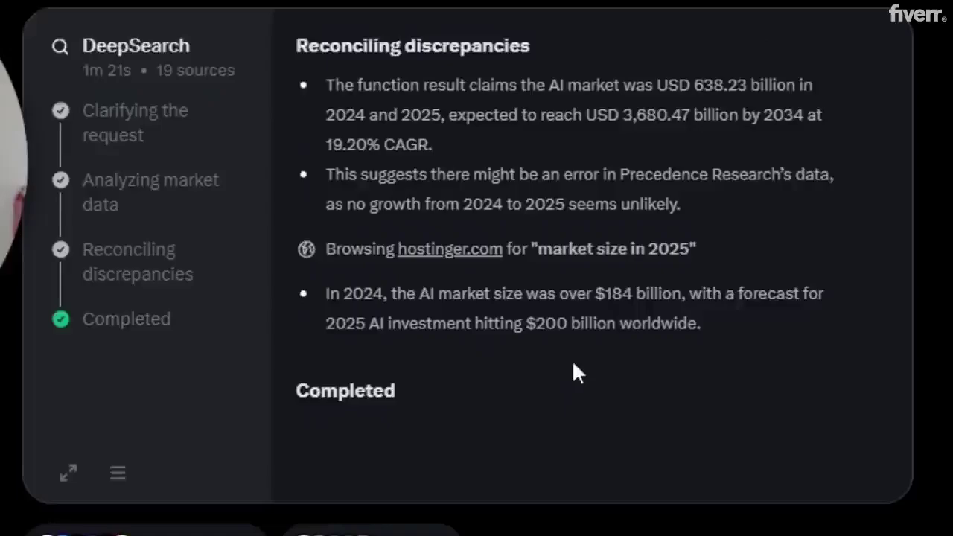
scroll(572, 359, "up", 3)
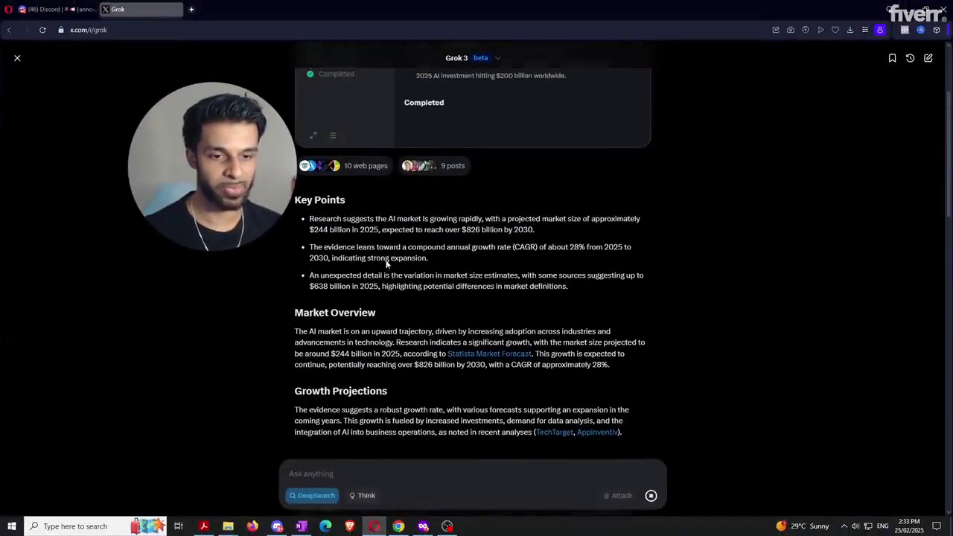
scroll(462, 261, "down", 3)
scroll(336, 182, "down", 6)
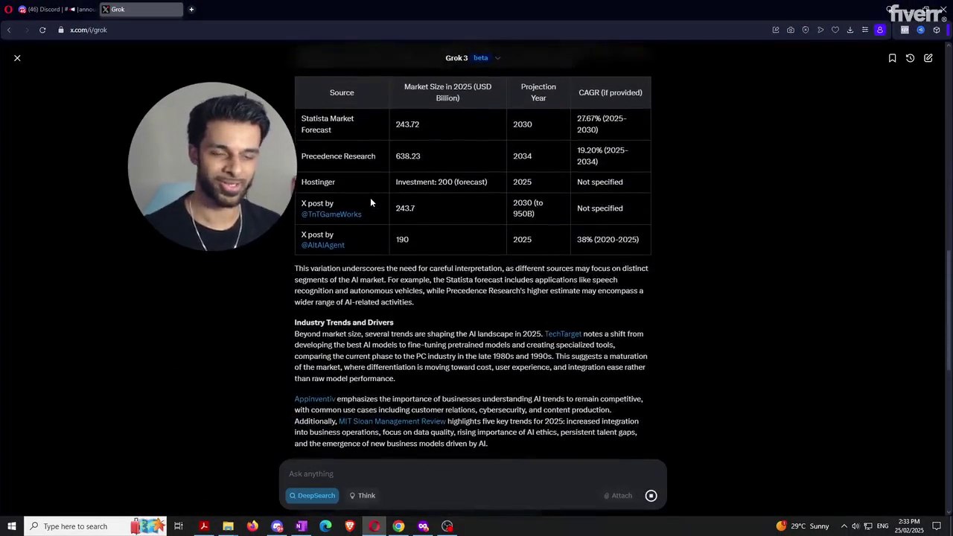
scroll(372, 202, "down", 3)
scroll(380, 224, "up", 10)
scroll(391, 240, "up", 2)
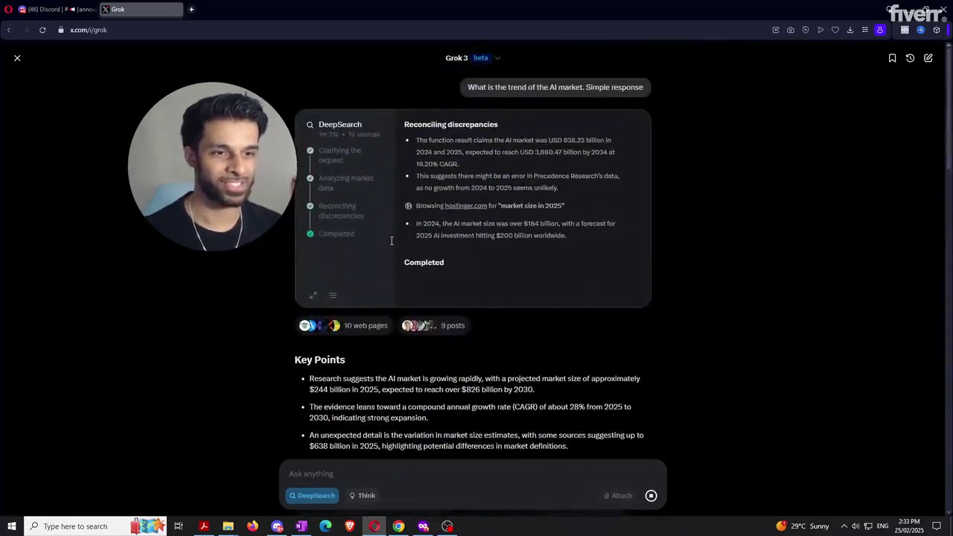
scroll(640, 88, "down", 20)
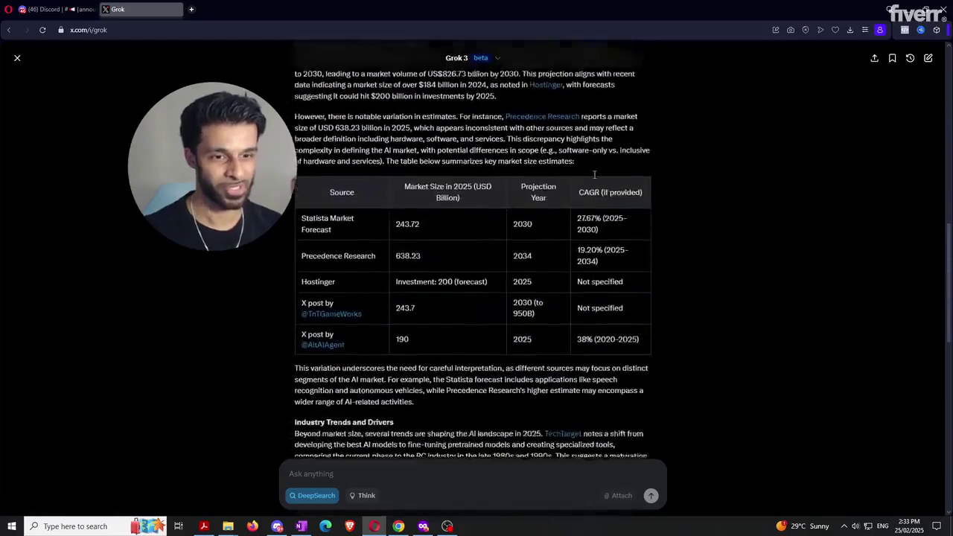
Disable DeepSearch and send the follow-up prompt "Make it more concise".
left_click(346, 475)
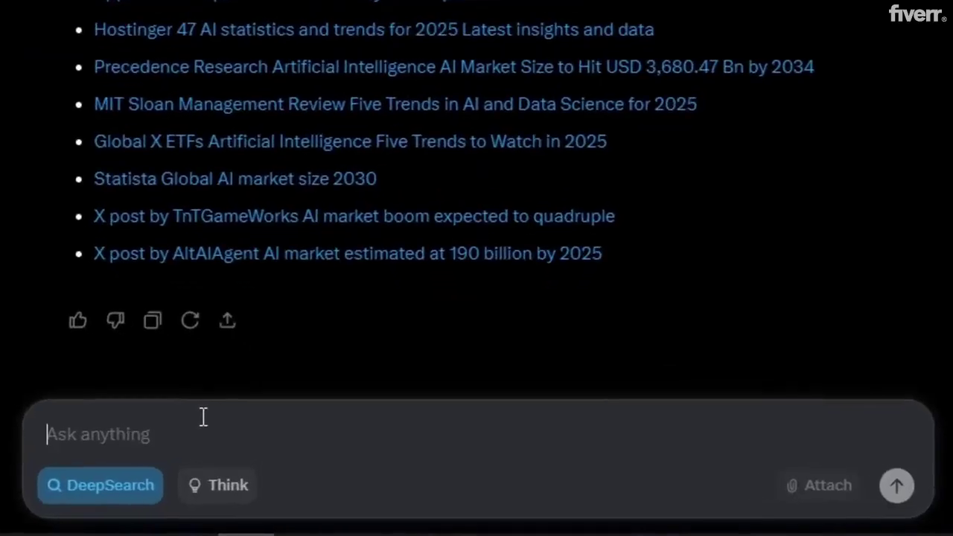
left_click(96, 485)
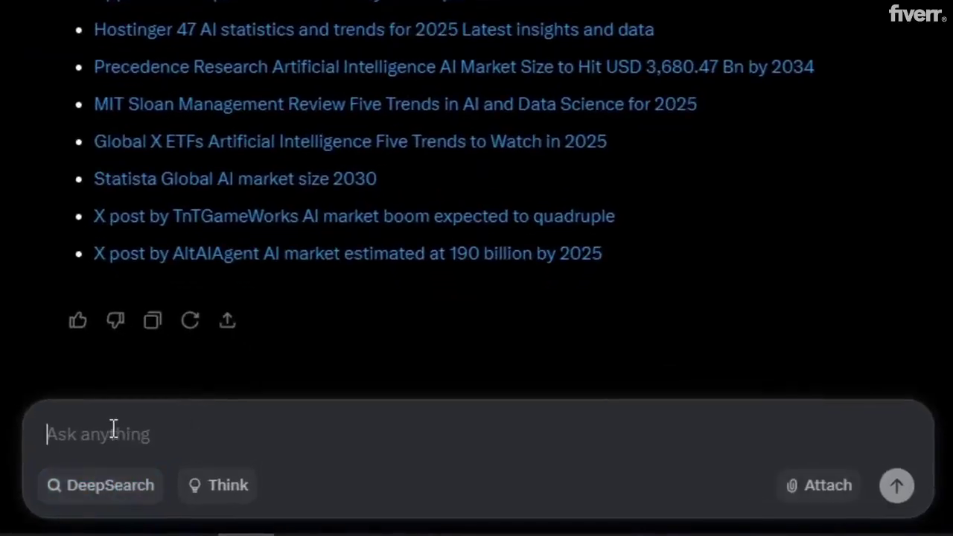
type("Make it")
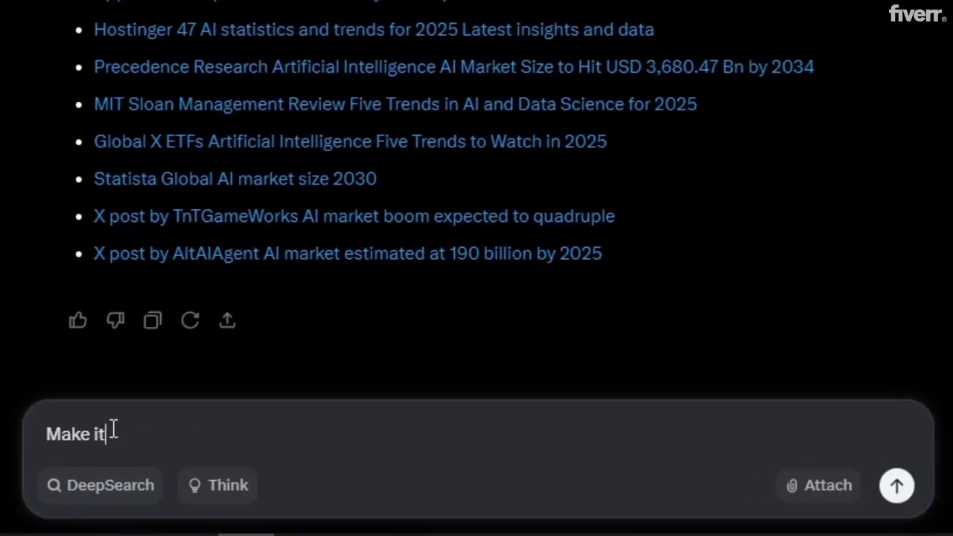
type(" more concise")
key("Return")
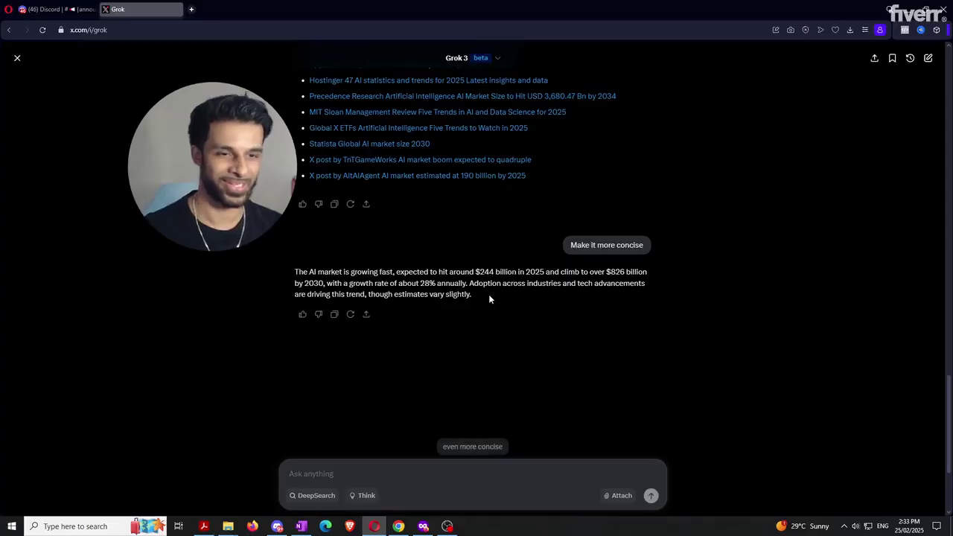
Compare the concise AI market answer with the full DeepSearch report earlier in the conversation.
left_click_drag(488, 296, 296, 274)
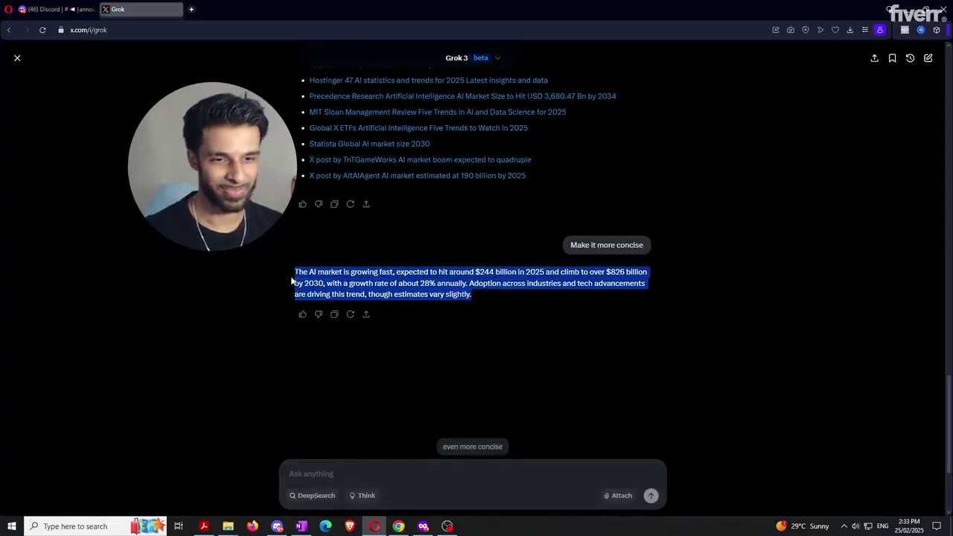
scroll(213, 290, "up", 20)
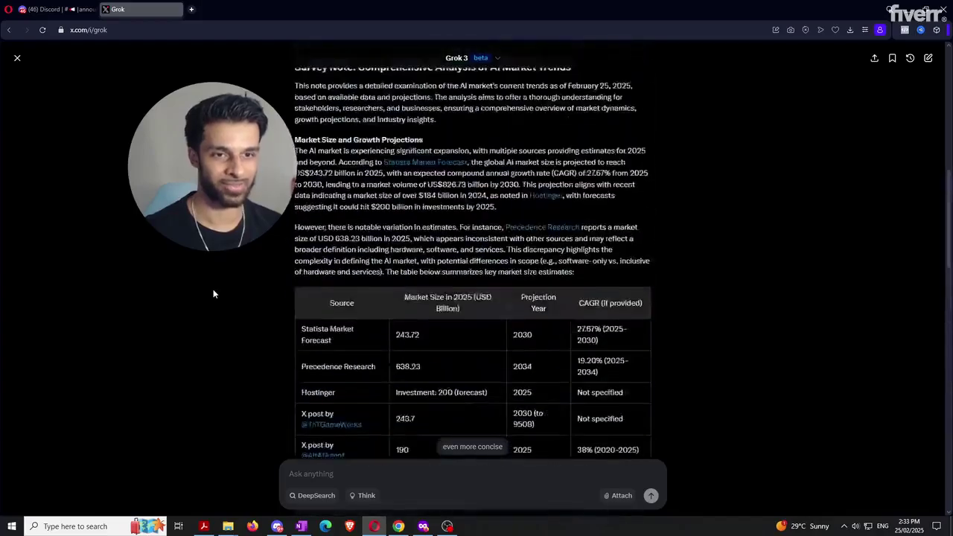
scroll(213, 289, "down", 20)
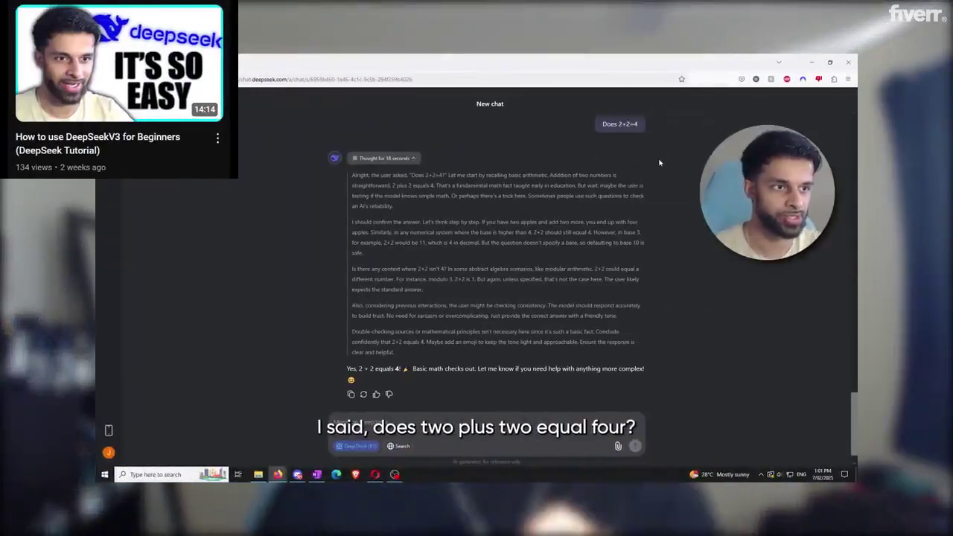
Ask Grok "Does 2+2=4" with Think mode enabled.
scroll(622, 180, "down", 1)
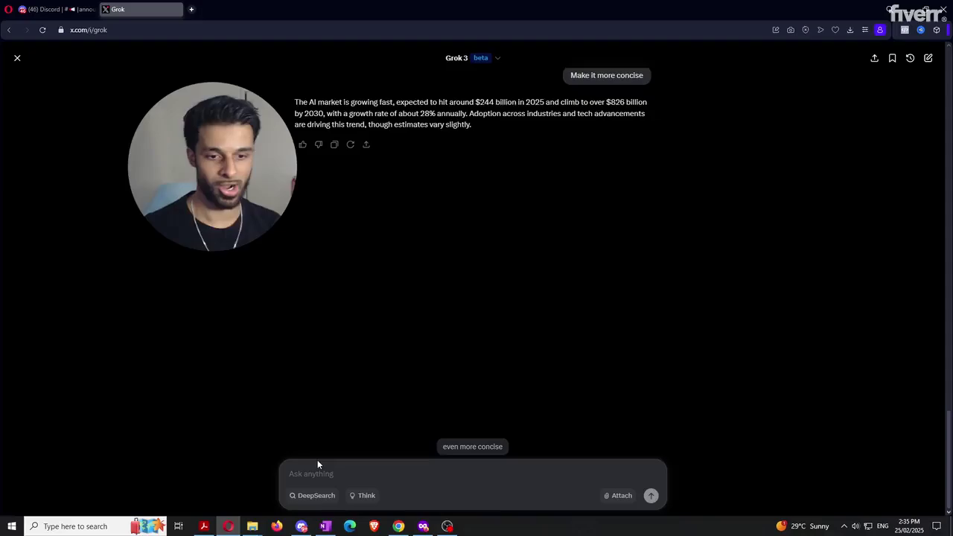
type("Does 2")
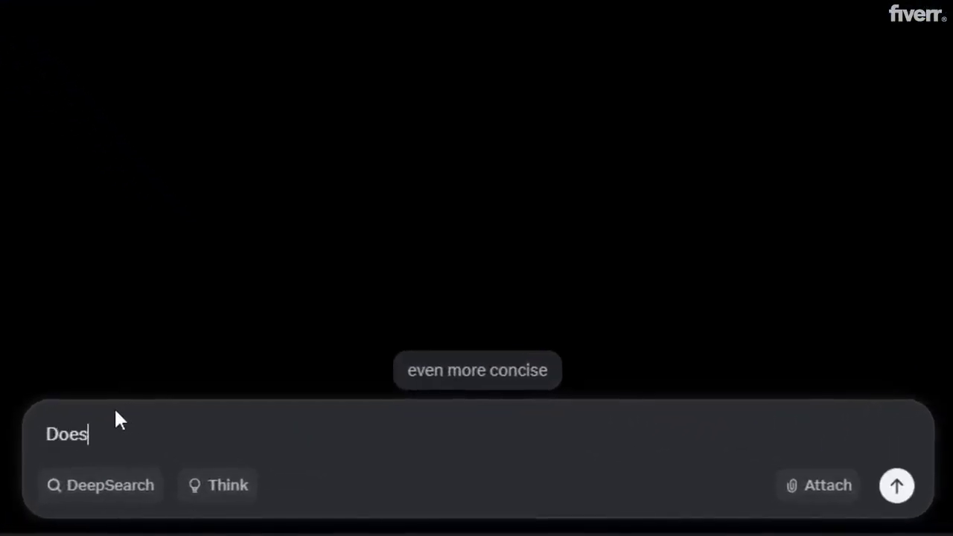
type("+2=4")
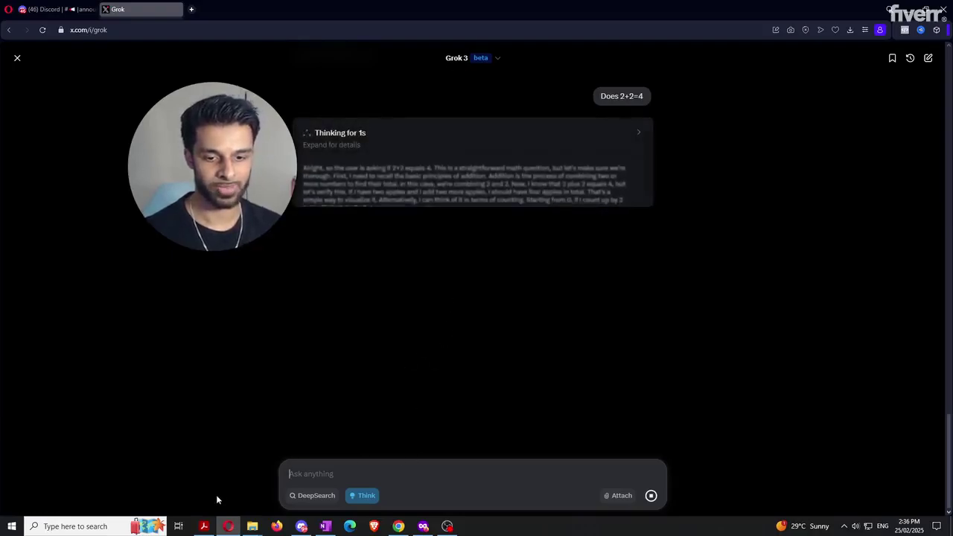
Check the Think section in Grok 3 Cheat Sheet.pdf in the PDF reader, and expand the thinking details of Grok's 2+2 answer.
left_click(208, 527)
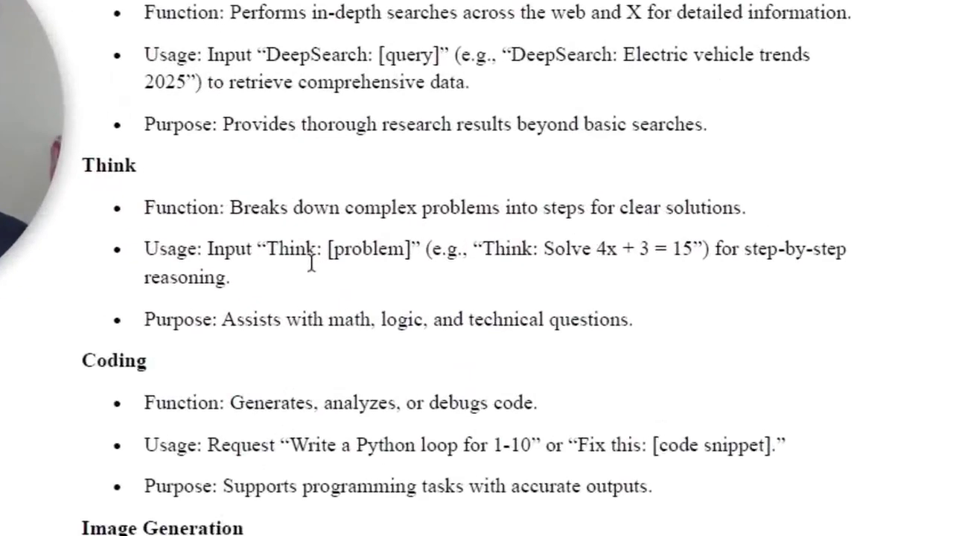
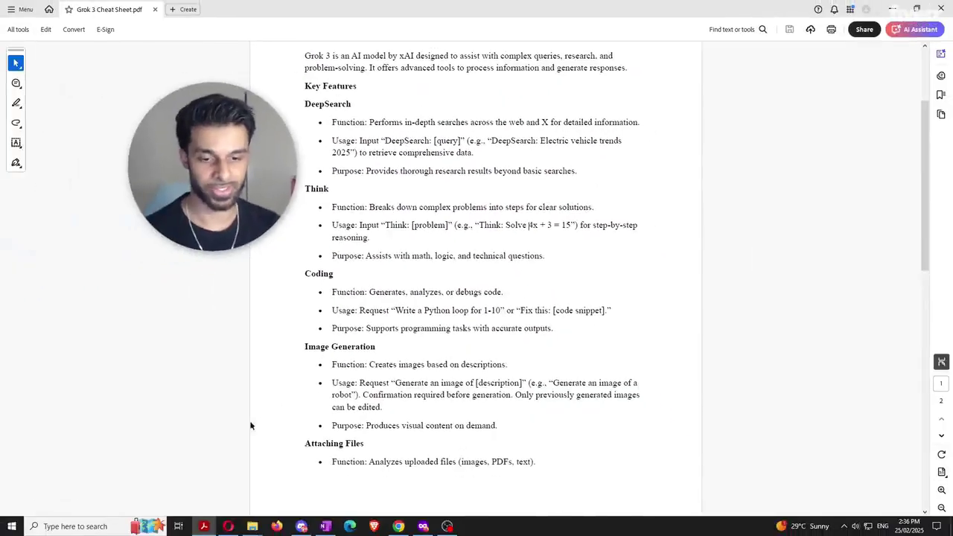
left_click(229, 526)
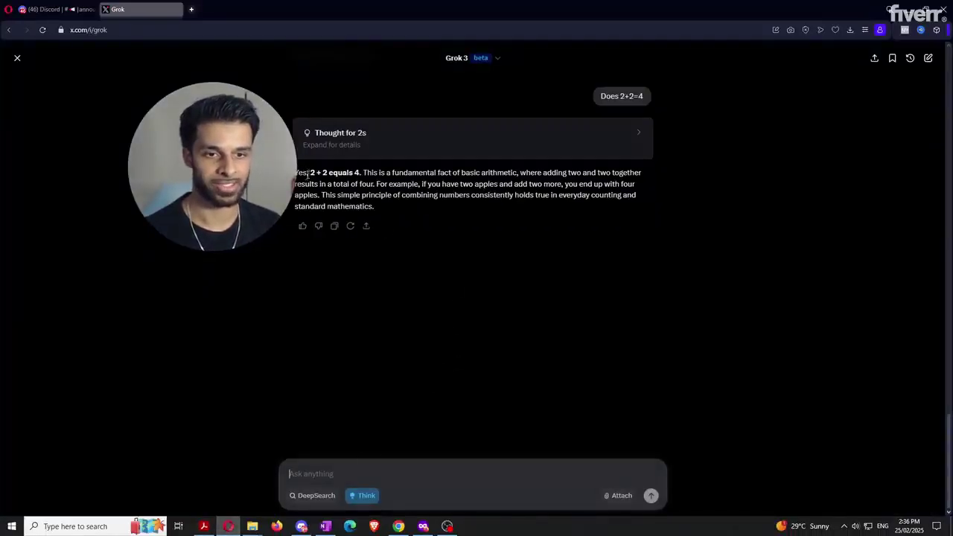
left_click(368, 149)
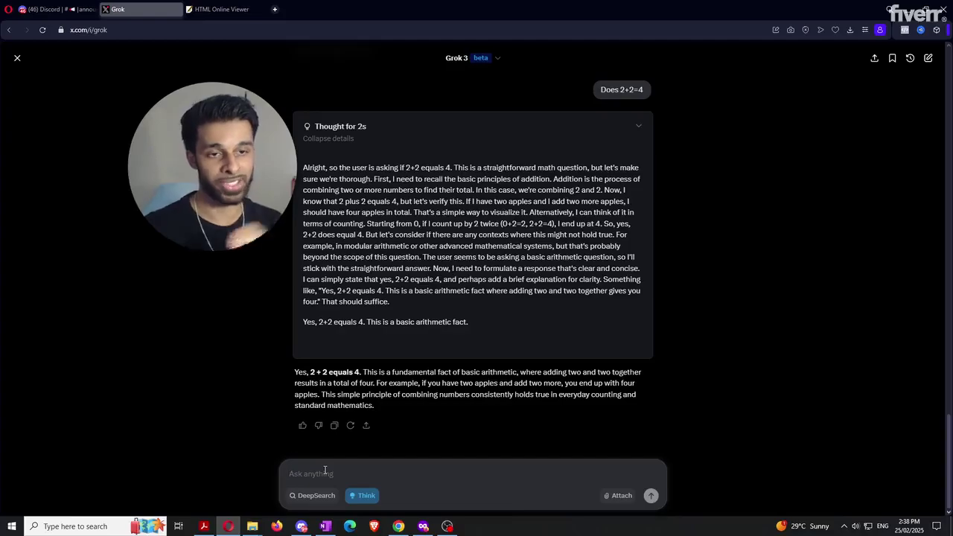
Send the Think prompt "Code a web app so that users can input their information and preferences, and receive university courses based on these inputs".
left_click(325, 472)
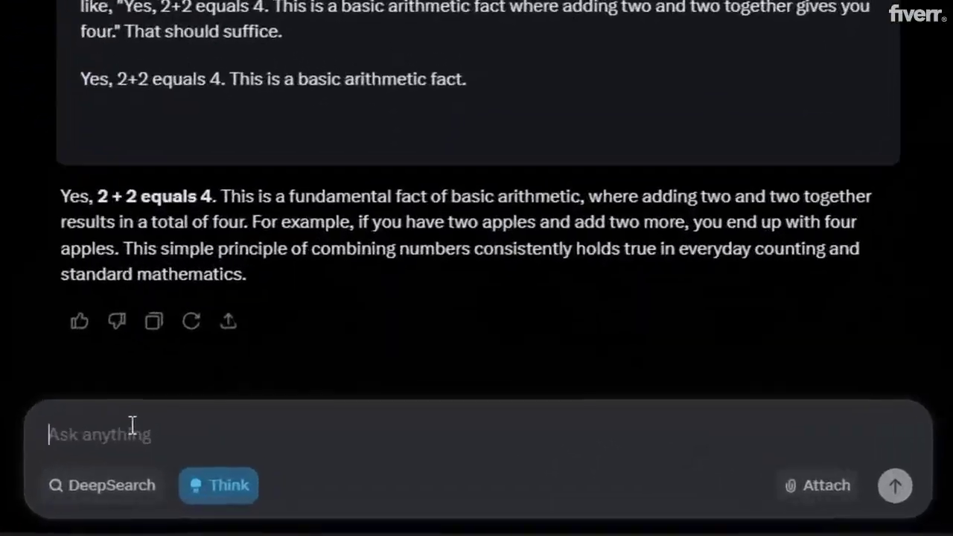
type("C")
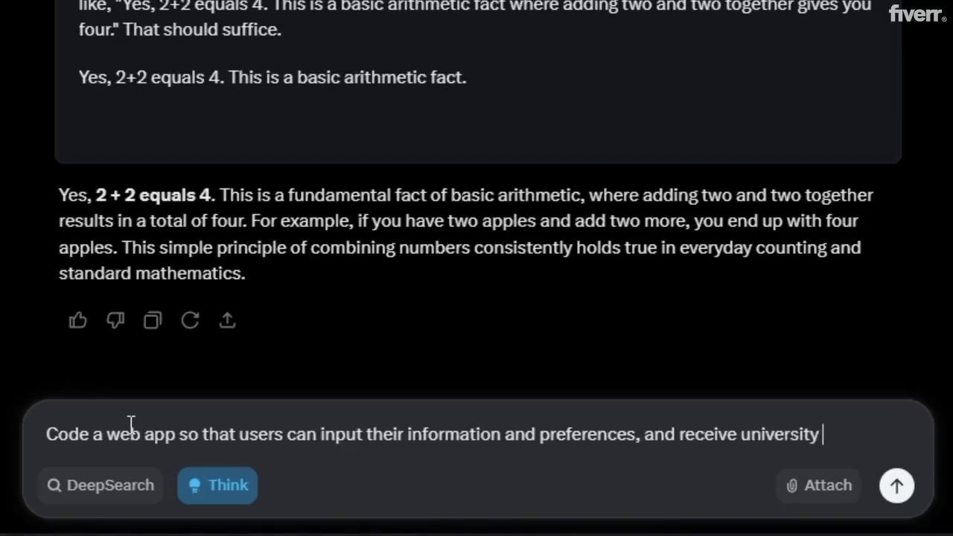
type("base")
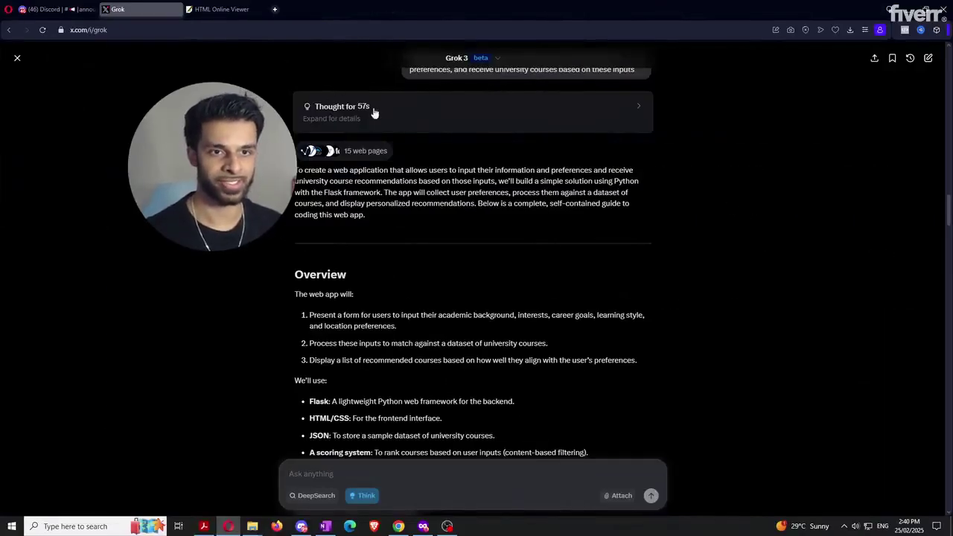
Review the generated Flask web app guide and, with Think disabled, send "Include all code in a single HTML file".
scroll(593, 187, "down", 10)
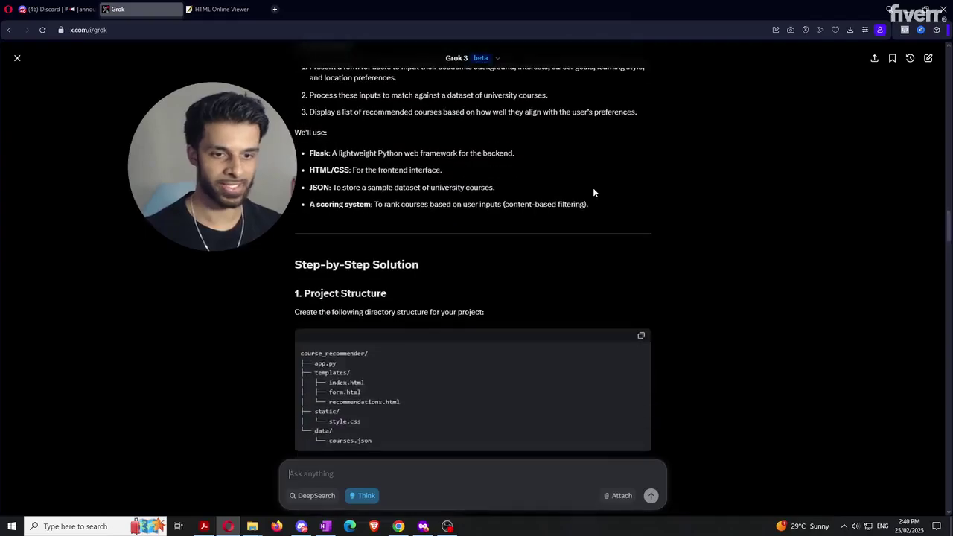
scroll(593, 193, "down", 15)
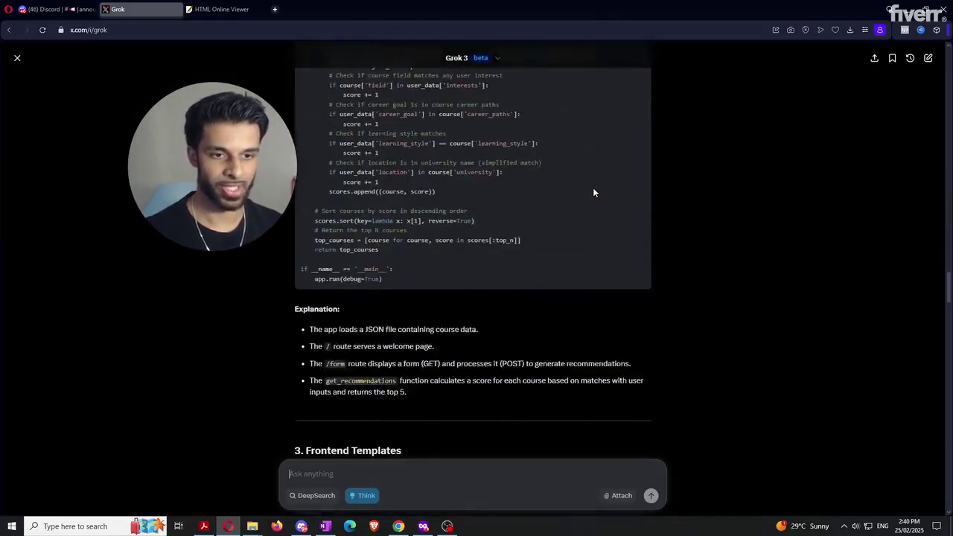
scroll(593, 193, "down", 15)
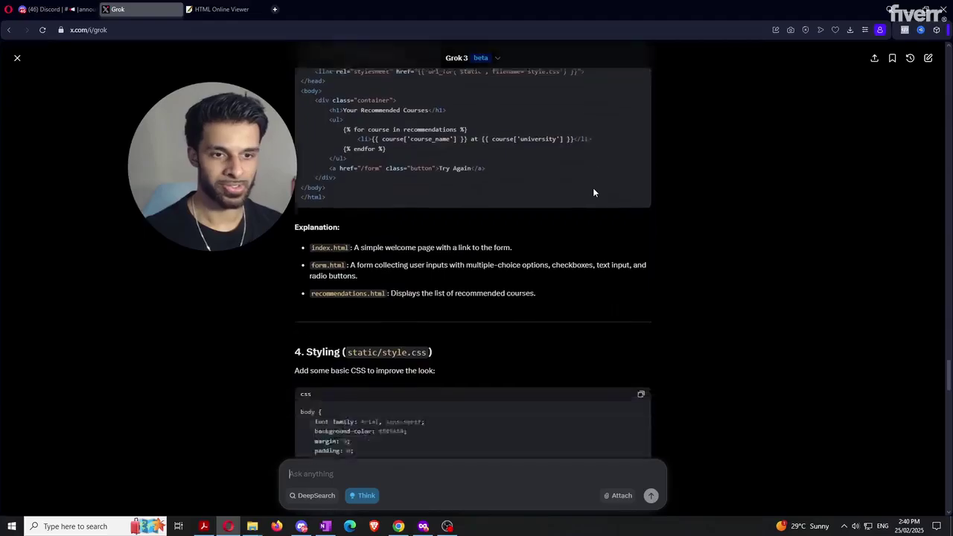
scroll(593, 193, "down", 15)
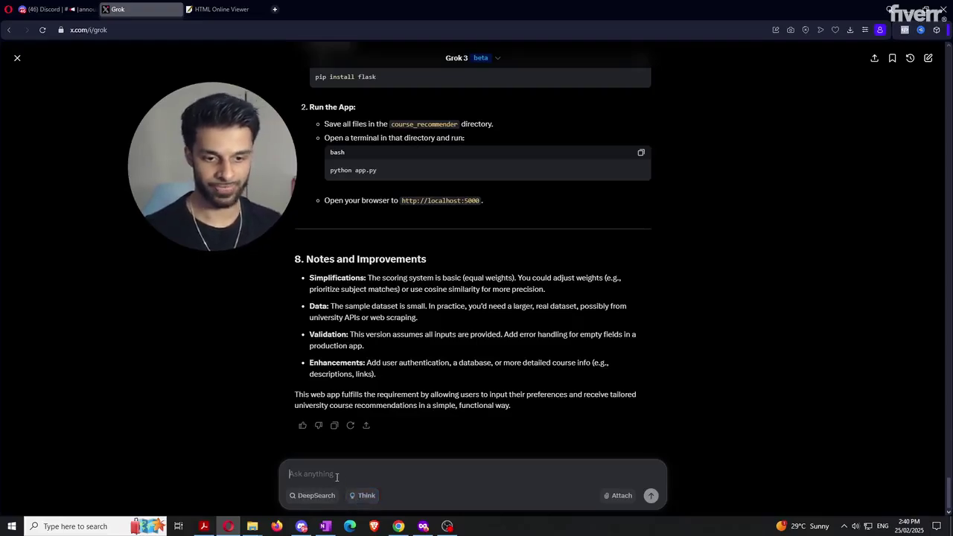
type("IN")
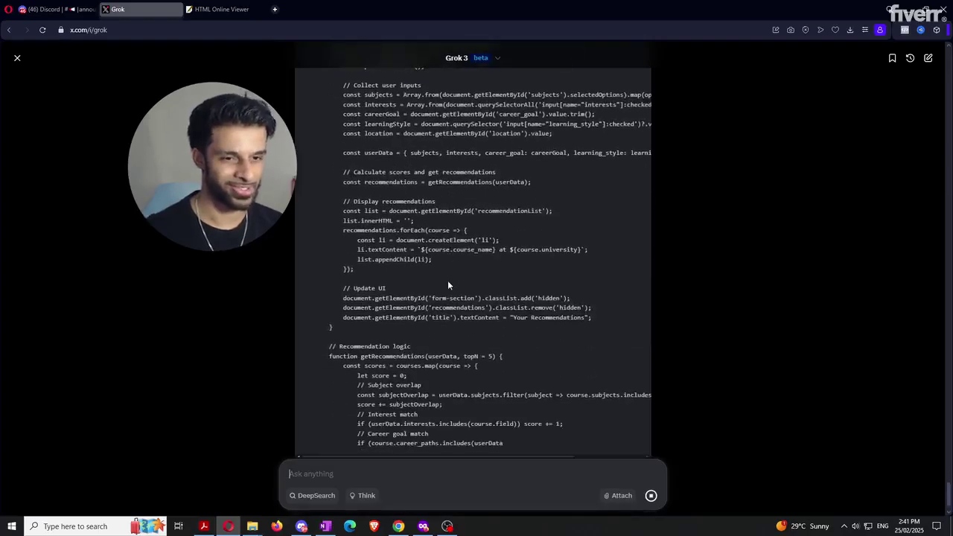
Copy the generated single-file HTML code and paste it into the HTML Online Viewer editor.
scroll(551, 306, "up", 15)
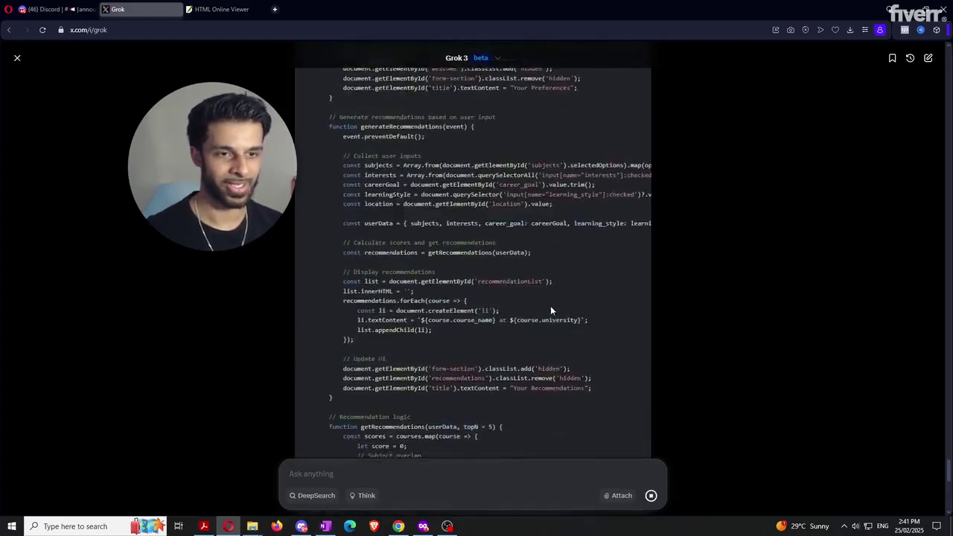
scroll(553, 301, "up", 10)
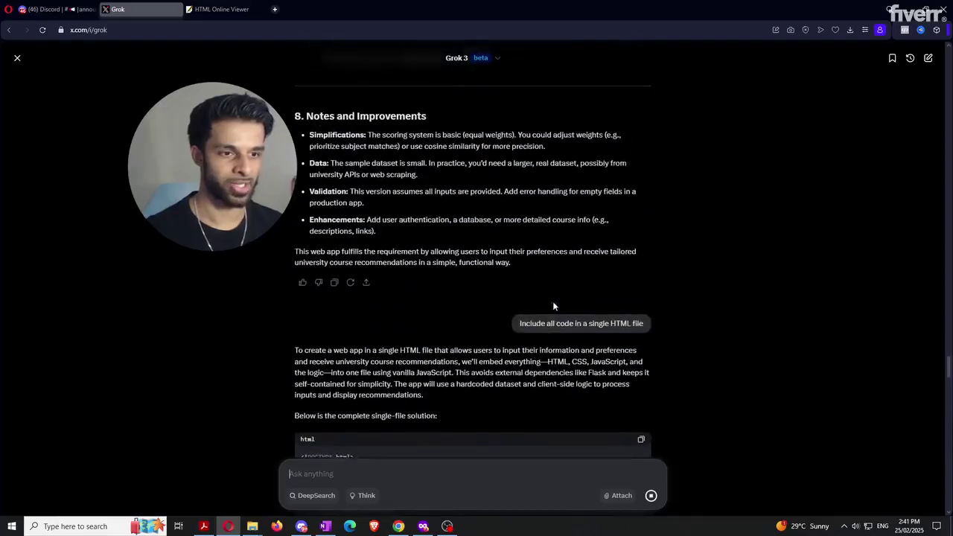
scroll(553, 301, "down", 2)
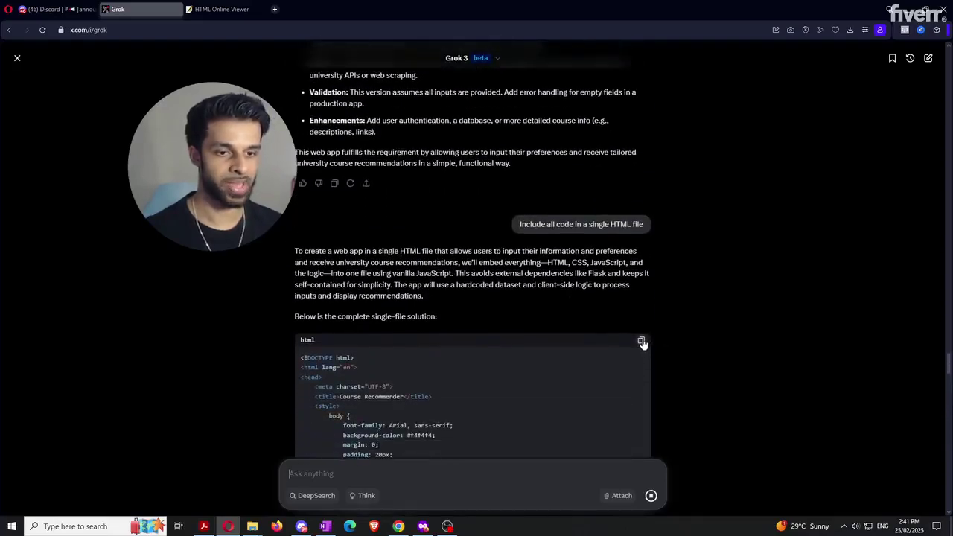
left_click(641, 341)
left_click(222, 8)
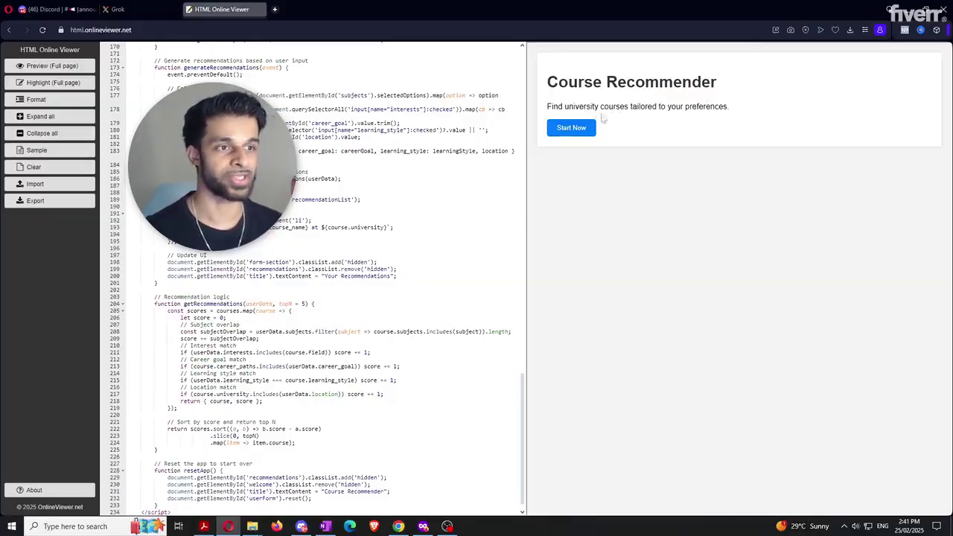
Revisit the web app prompt in the Grok chat, and start the Course Recommender in the HTML Online Viewer preview.
left_click(149, 4)
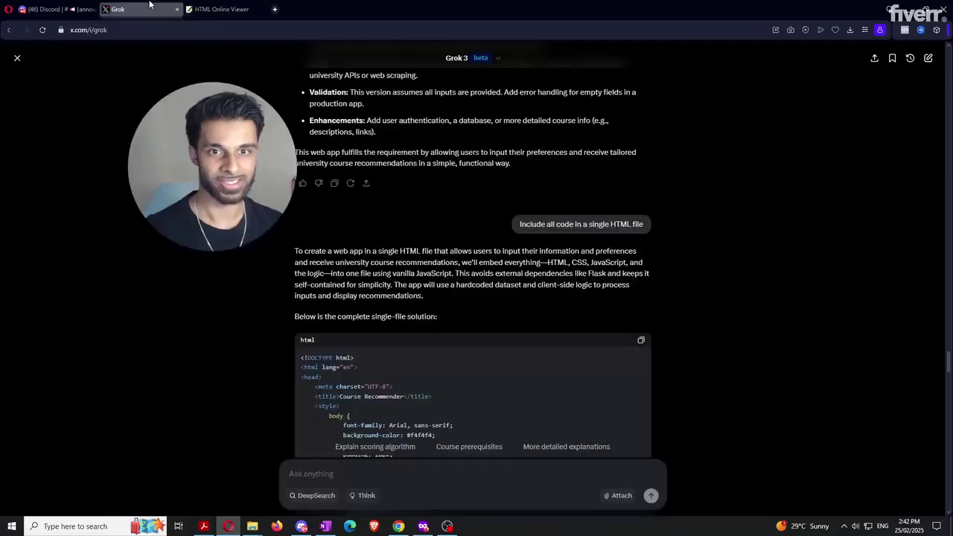
left_click_drag(949, 365, 901, 155)
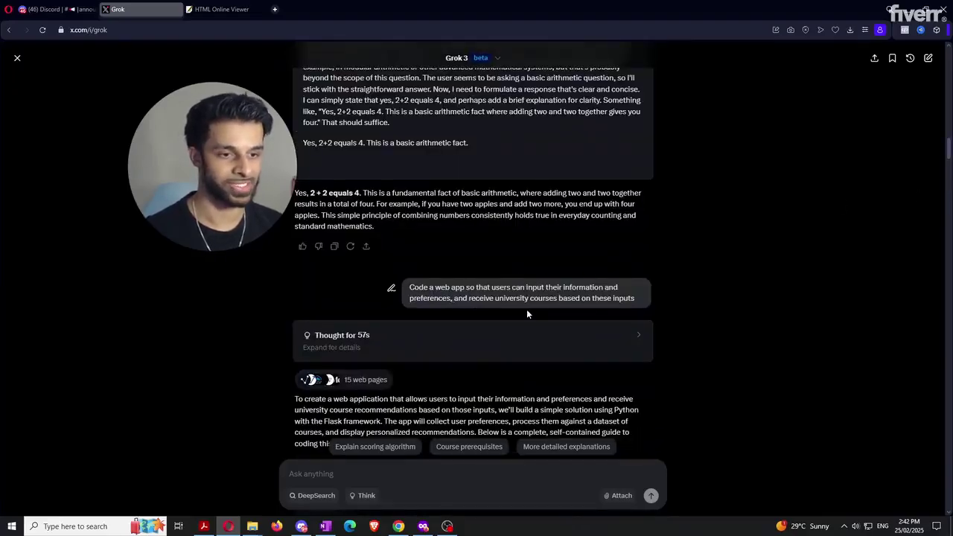
left_click(239, 9)
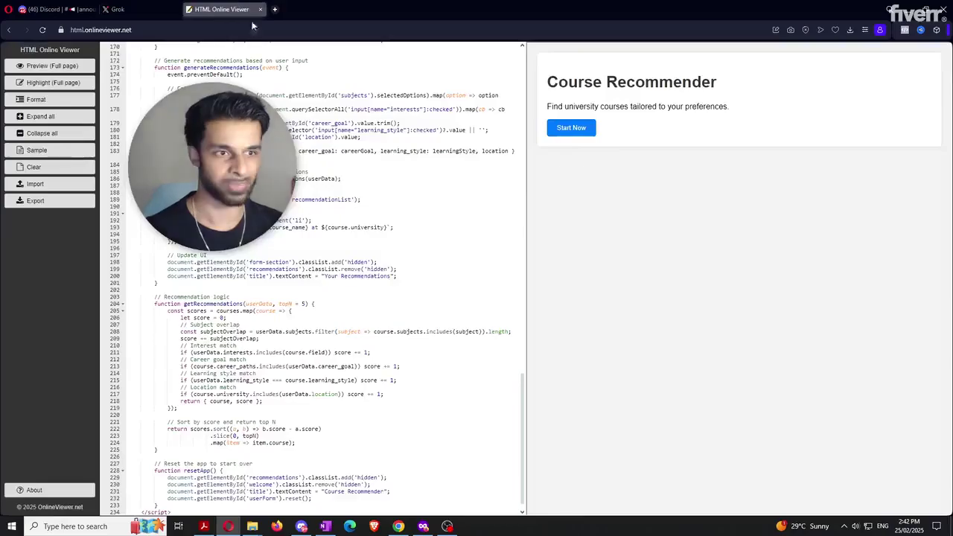
left_click(590, 129)
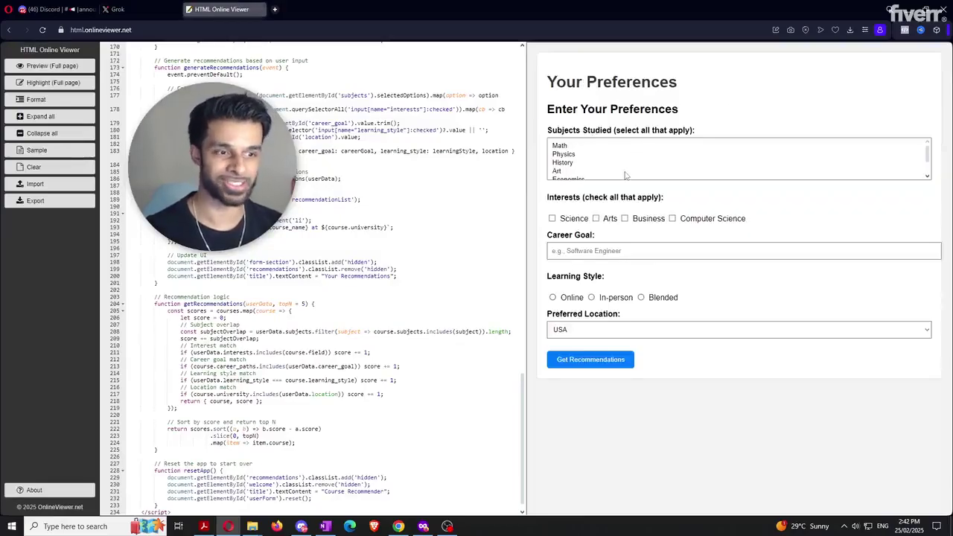
Switch to the Grok chat, send "Generate an image of Trump as a fat rat", and view the first generated image enlarged.
scroll(589, 169, "down", 2)
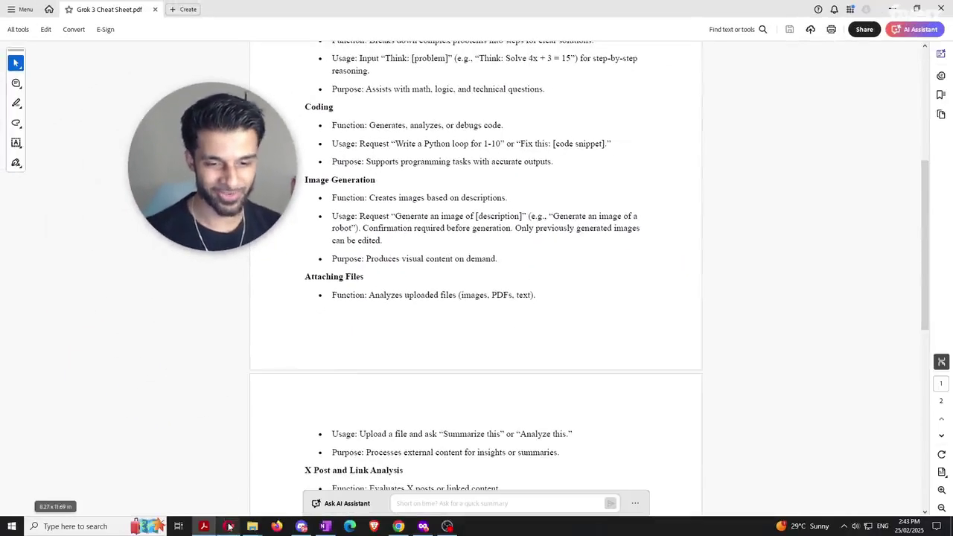
left_click(229, 526)
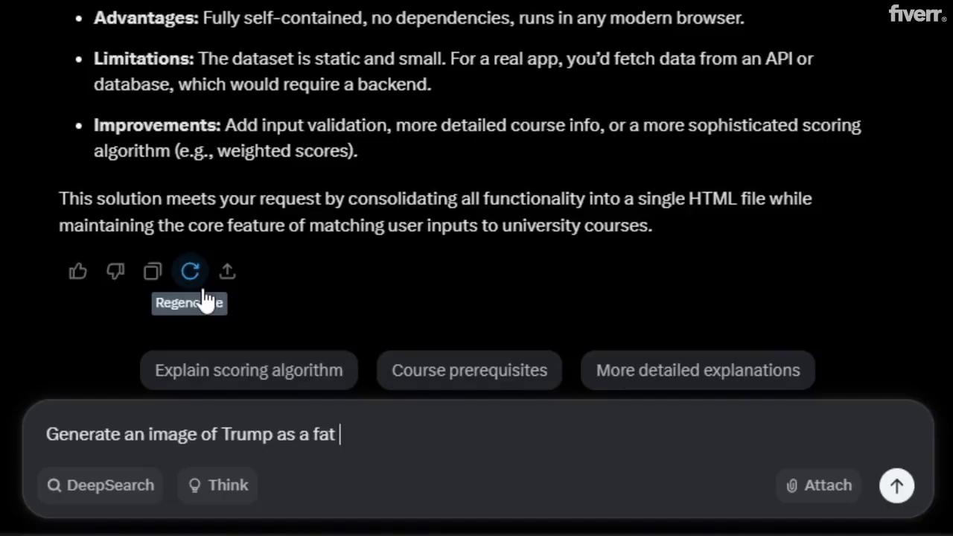
key("Return")
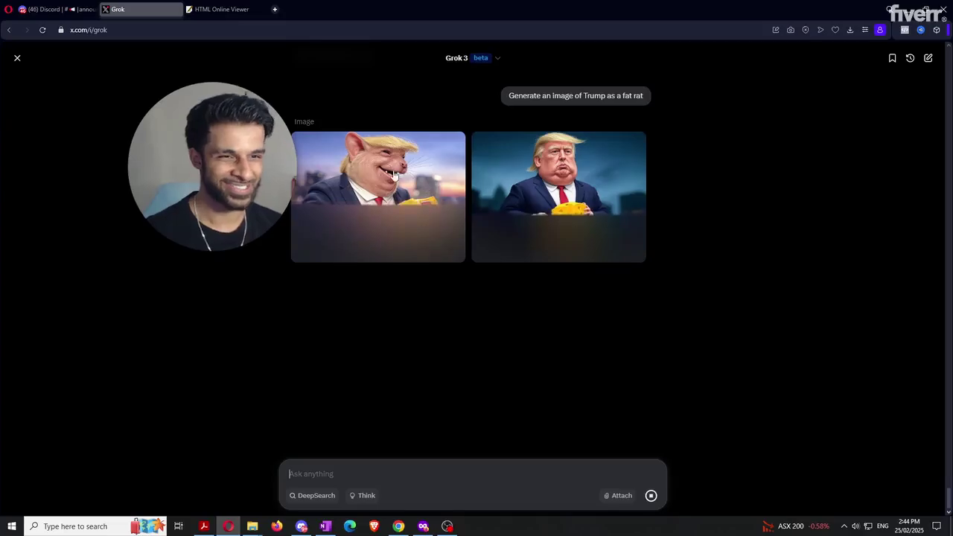
left_click(503, 192)
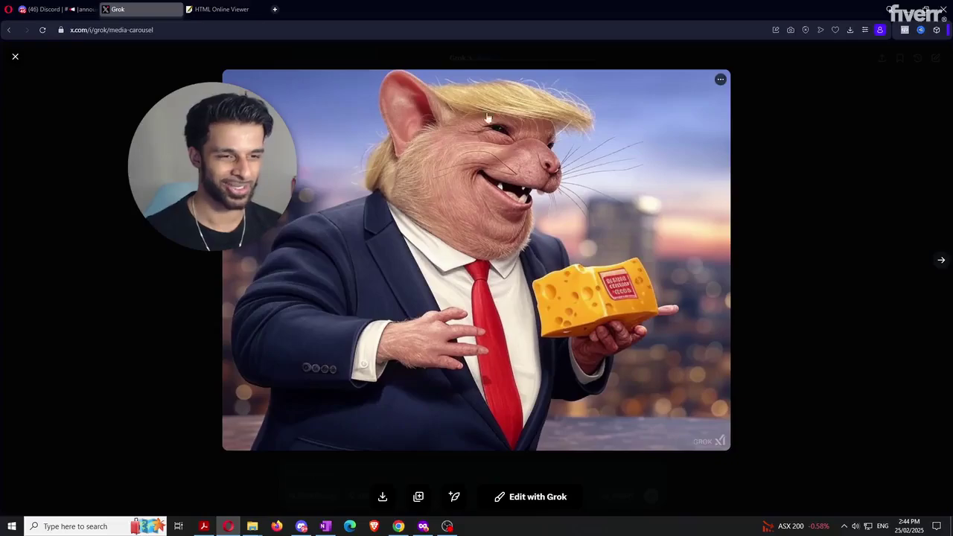
left_click(829, 168)
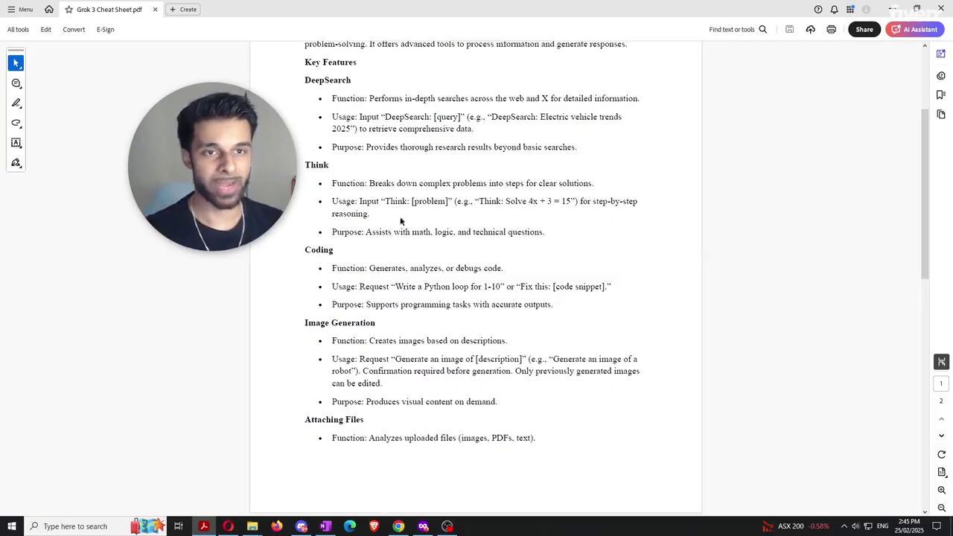
Read the cheat sheet through Attaching Files, and send Grok the Goku image from the Material folder with the question "Who is this?".
scroll(403, 100, "down", 3)
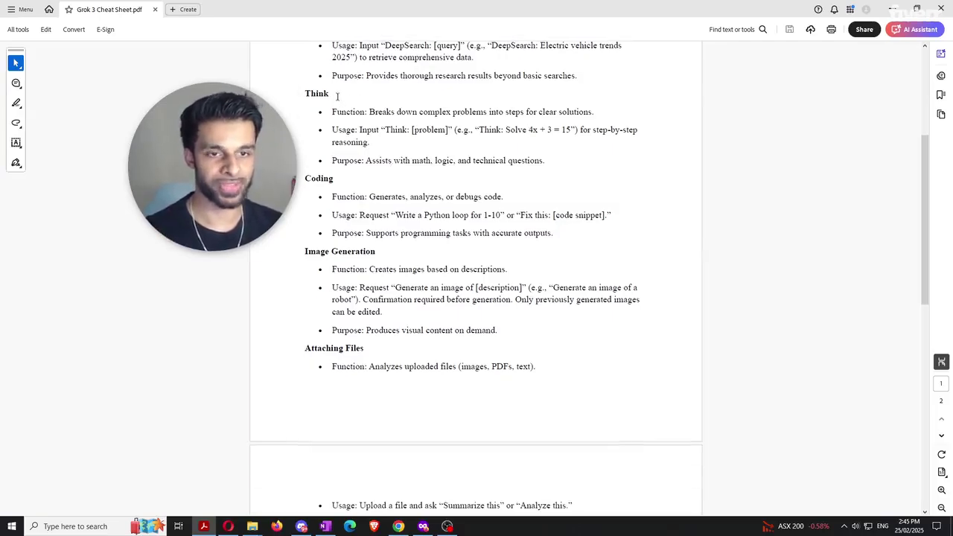
scroll(335, 126, "down", 2)
scroll(387, 187, "down", 3)
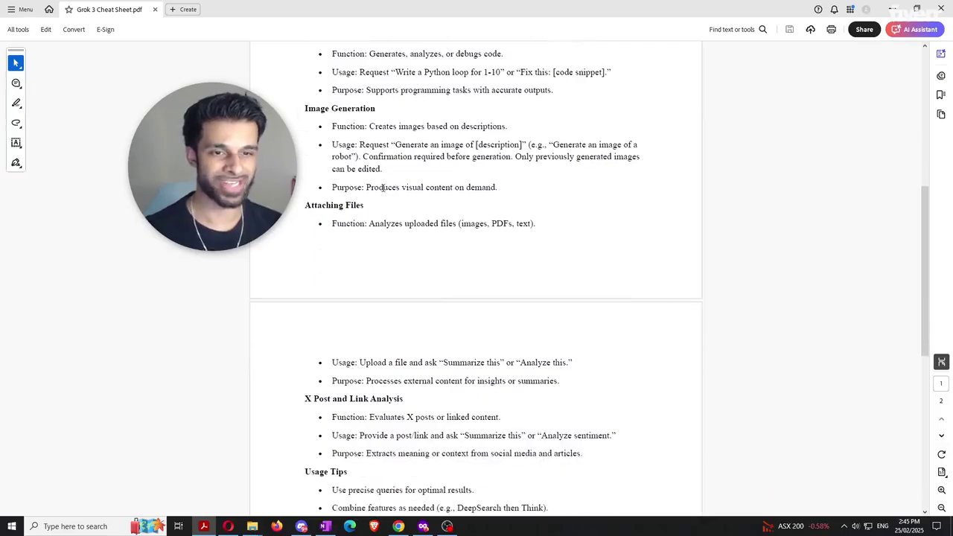
scroll(384, 190, "down", 1)
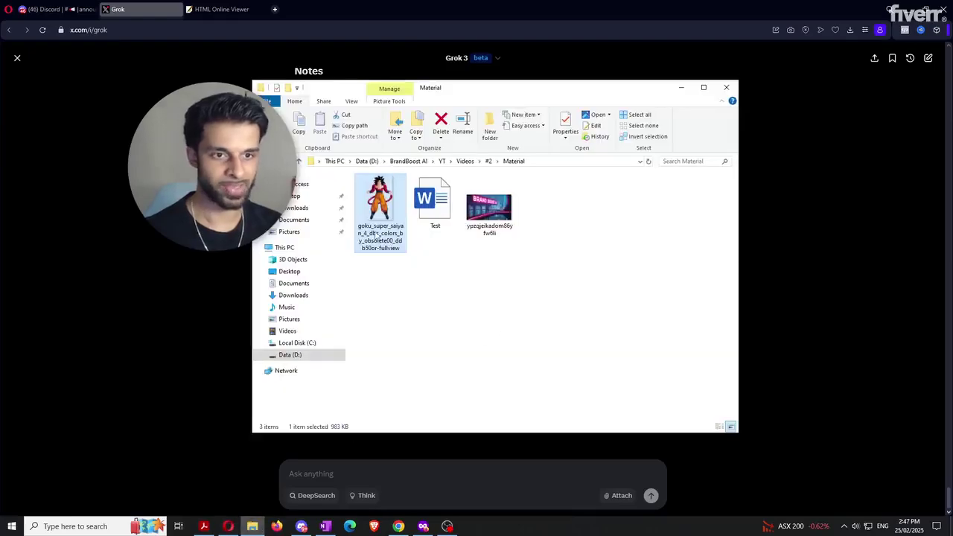
left_click_drag(386, 241, 401, 464)
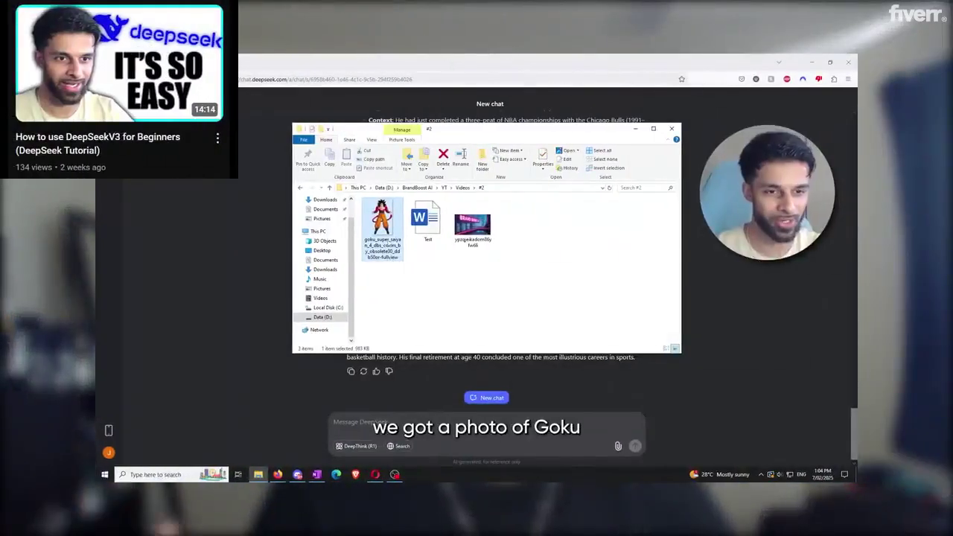
left_click_drag(382, 227, 417, 426)
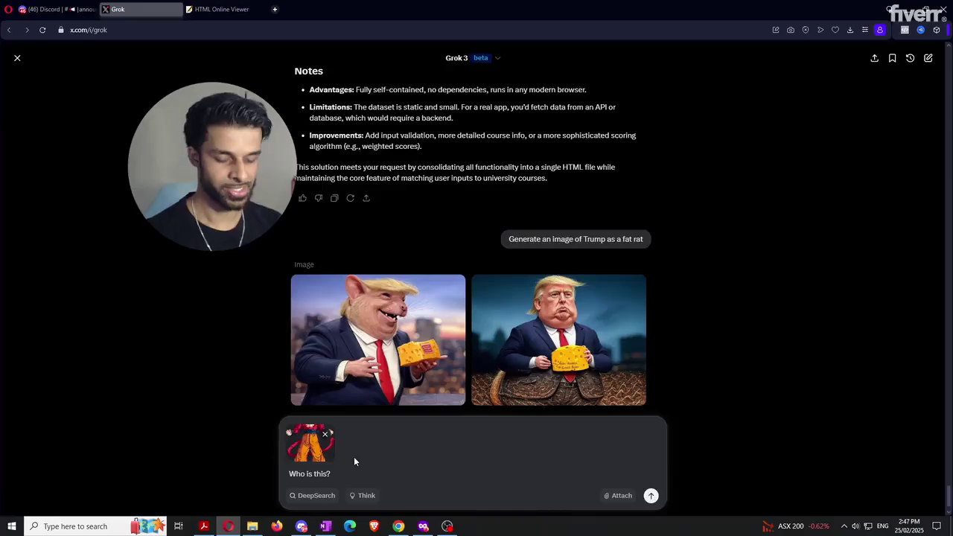
key("Return")
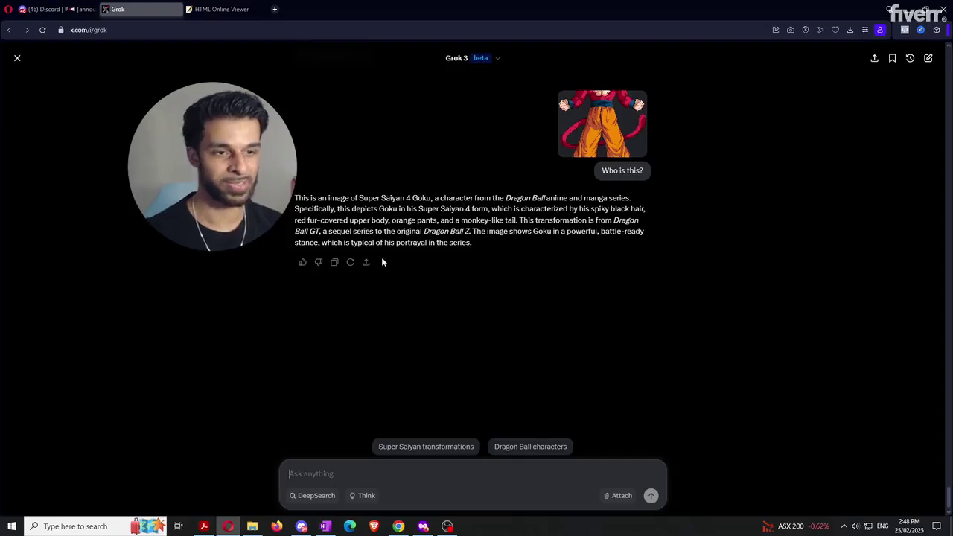
Attach the Brand Boost image from the Material folder to the Grok chat and ask "What does this image say? Describe".
left_click(517, 282)
left_click(253, 527)
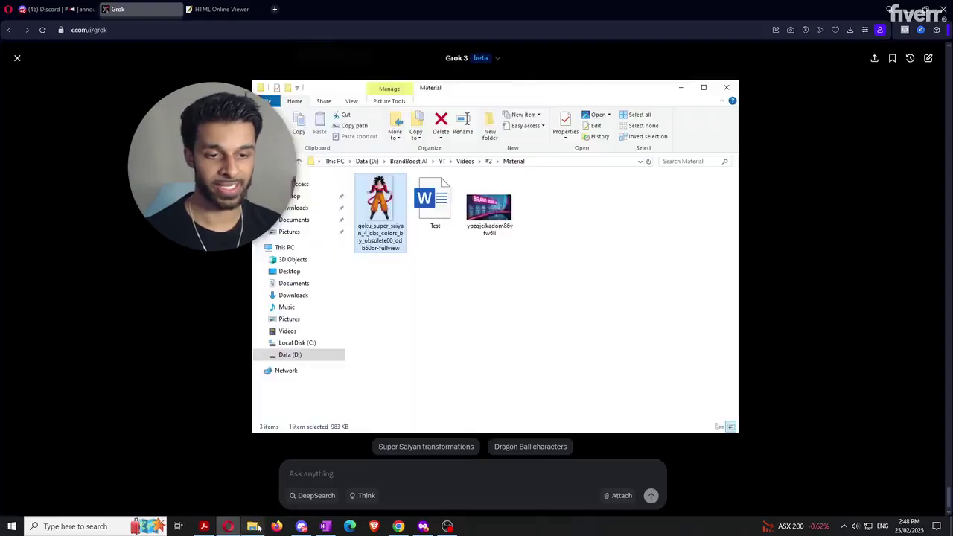
left_click(490, 210)
left_click_drag(488, 213, 381, 475)
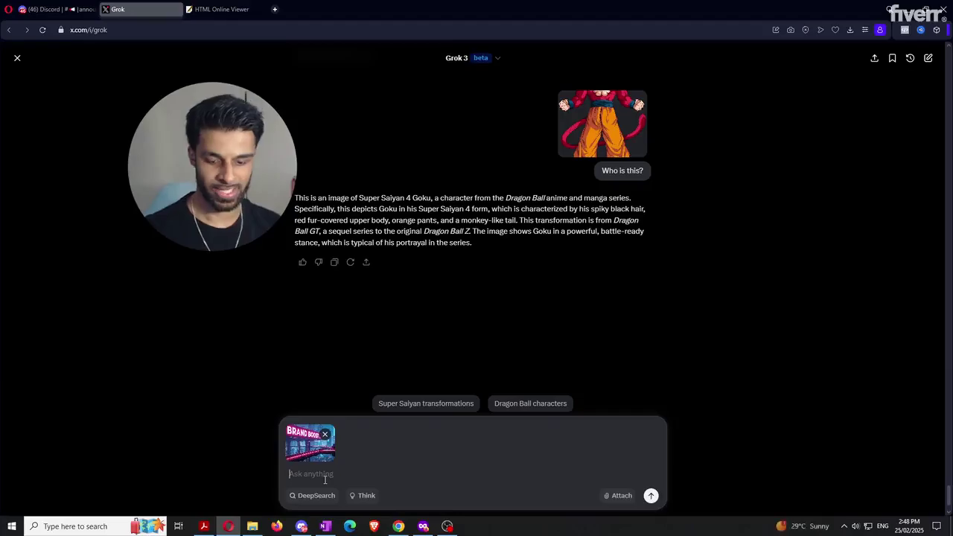
type("What does this image say? Desc")
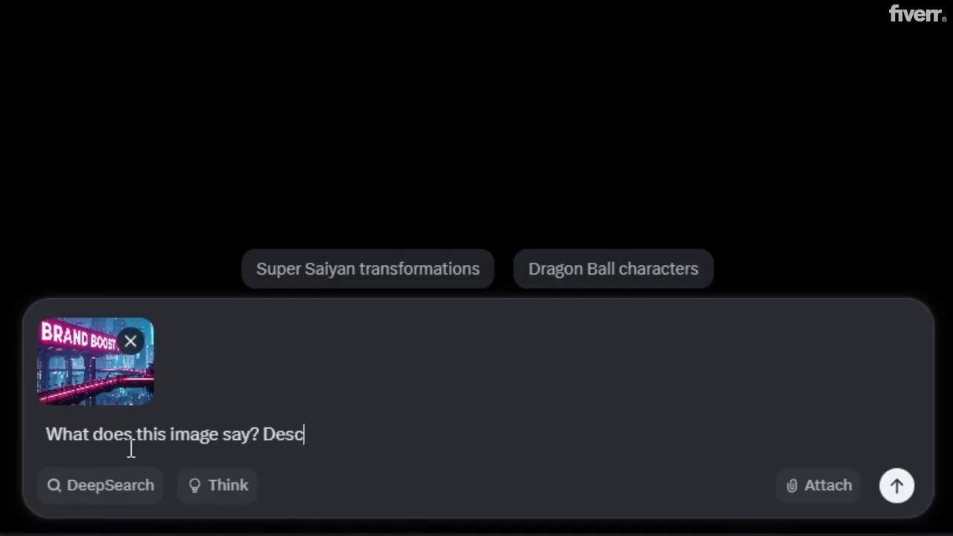
type("ribe")
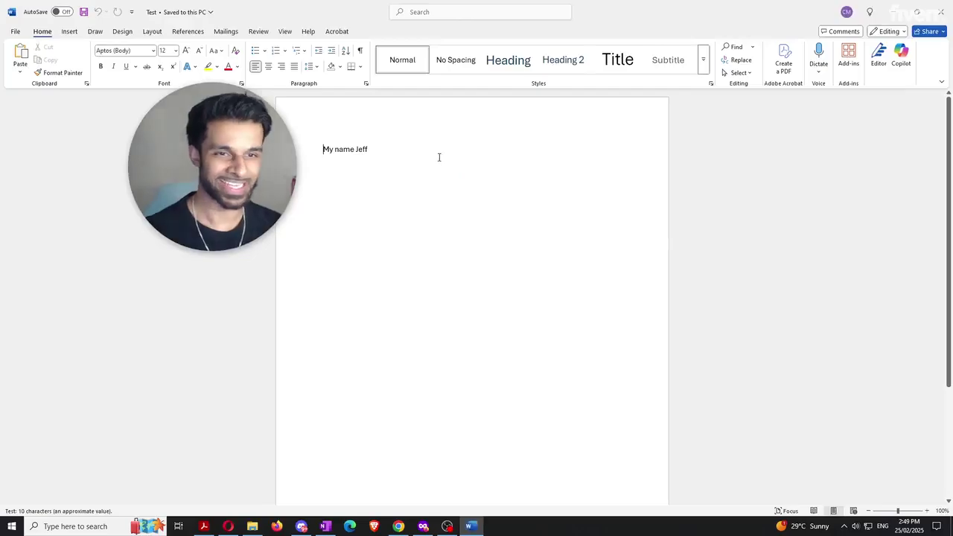
Close the Test document in Word and attach Test.docx from the Material folder to the Grok chat.
key("alt+F4")
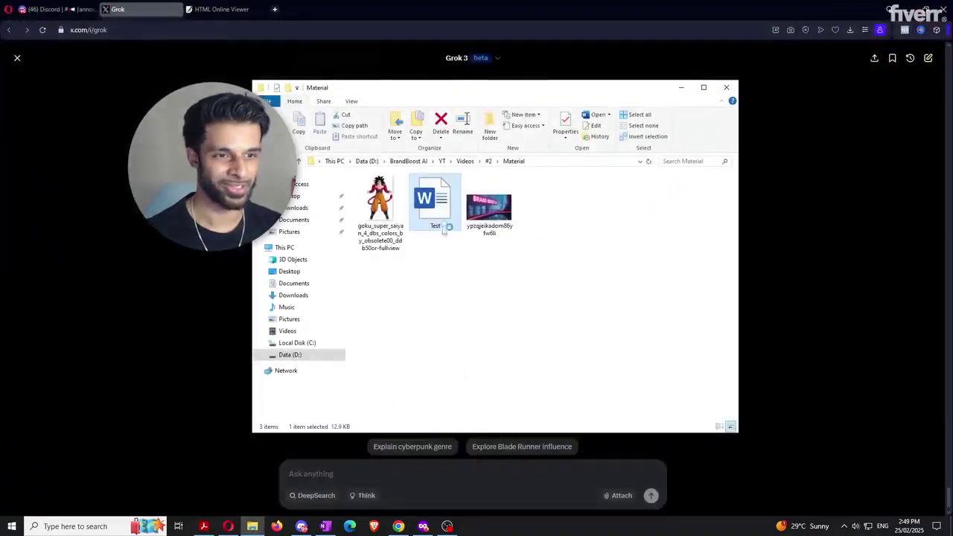
left_click_drag(536, 430, 436, 481)
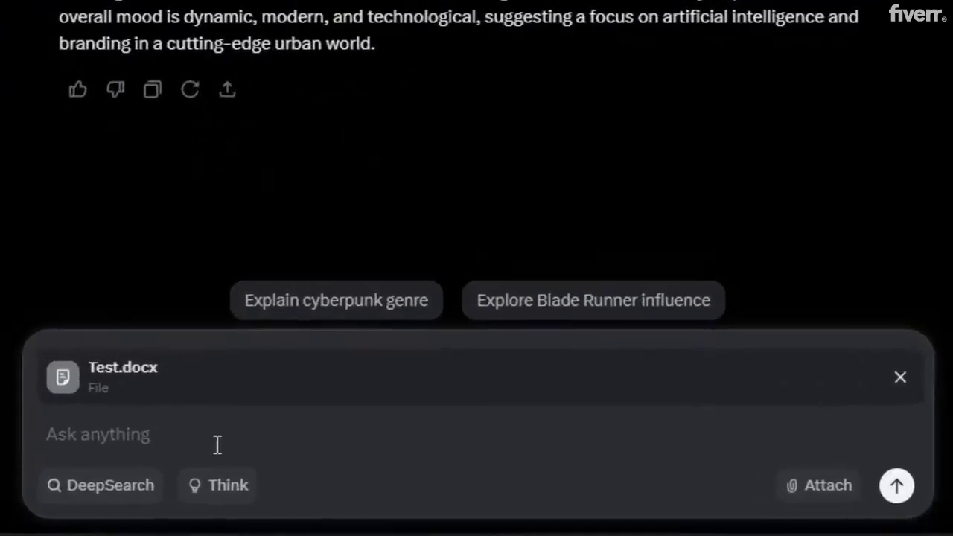